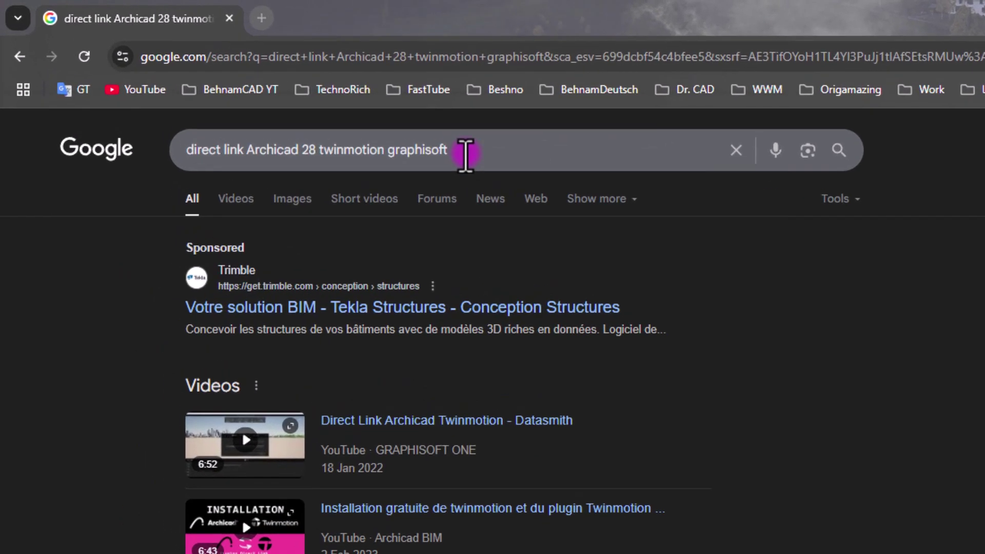
# Step: Select the Archicad 28 Twinmotion direct link query and scroll to the Graphisoft Community Datasmith Exporter result
pyautogui.moveTo(284, 97); pyautogui.dragTo(117, 98)
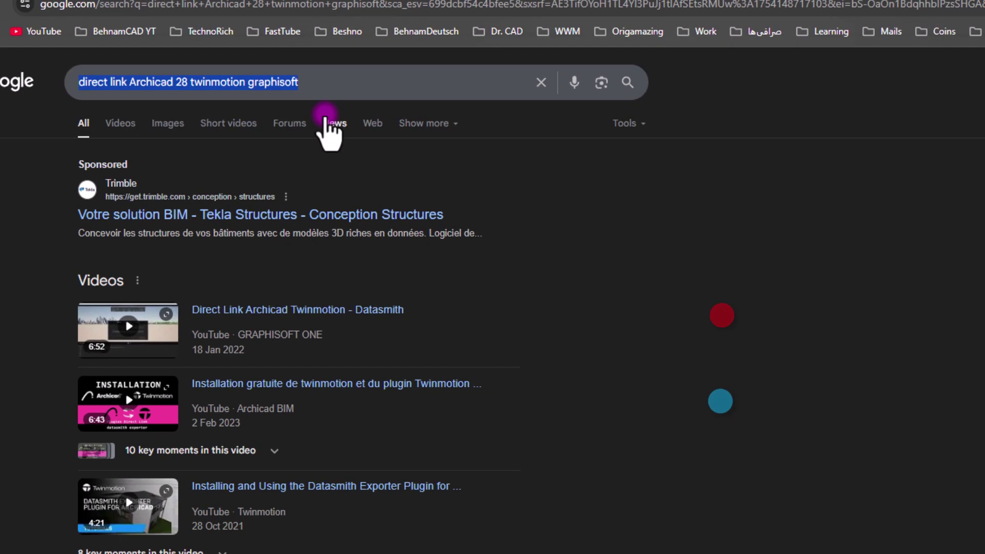
pyautogui.scroll(-3, 255, 414)
pyautogui.scroll(-3, 256, 415)
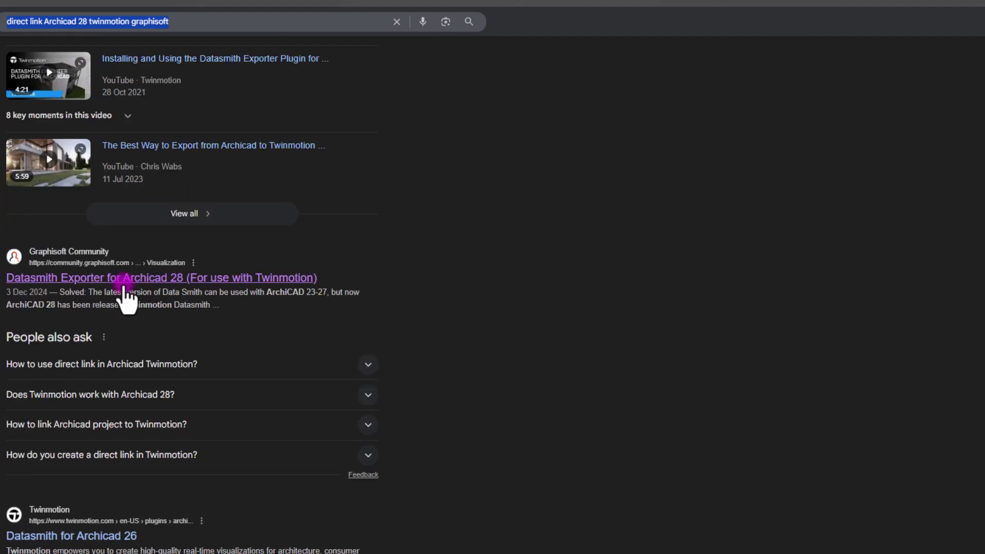
# Step: Open the Datasmith Exporter for Archicad 28 thread and follow its Twinmotion Datasmith Exporter plugin link
pyautogui.click(131, 281)
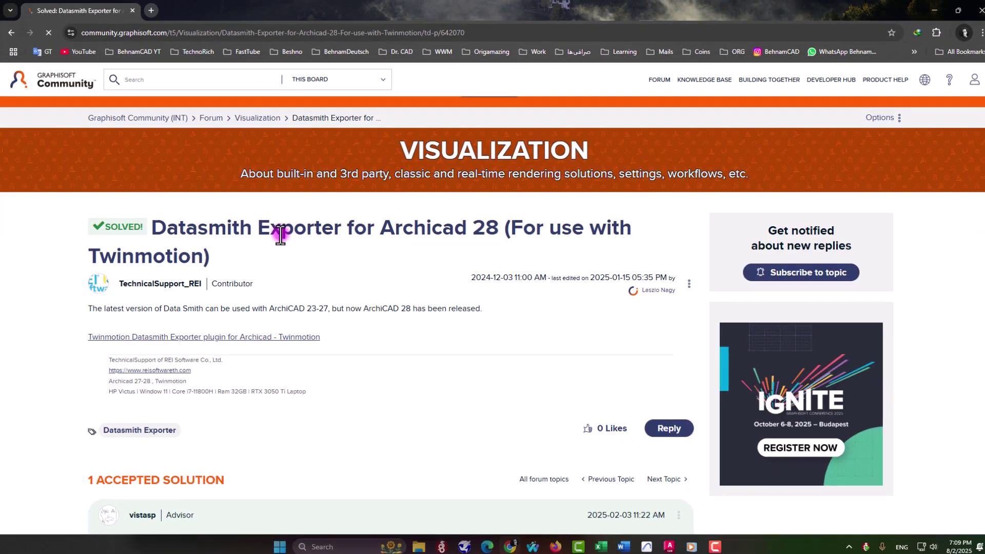
pyautogui.scroll(-2, 402, 272)
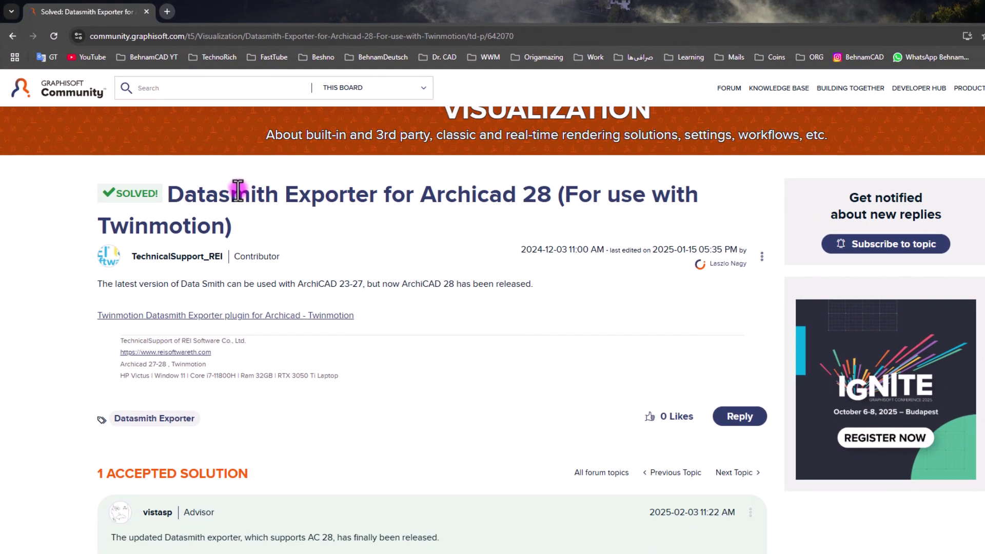
pyautogui.click(226, 315)
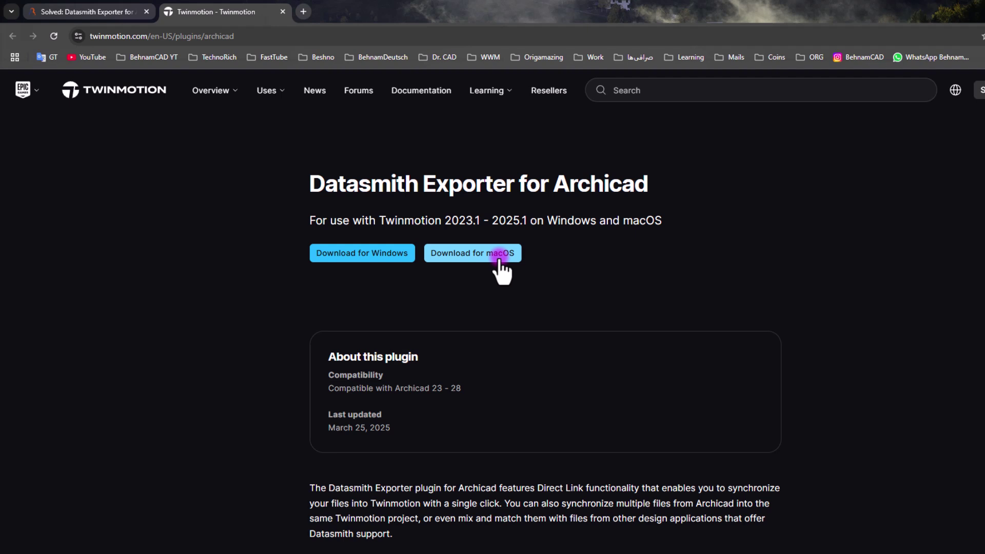
# Step: Request the Windows Datasmith Exporter download and dismiss the IDM duplicate-download warning
pyautogui.click(367, 254)
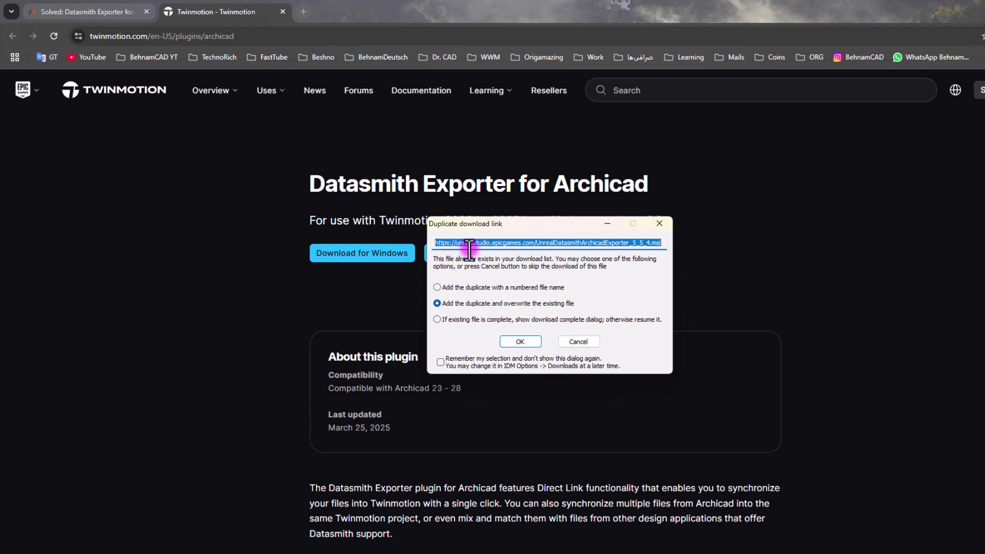
pyautogui.click(661, 227)
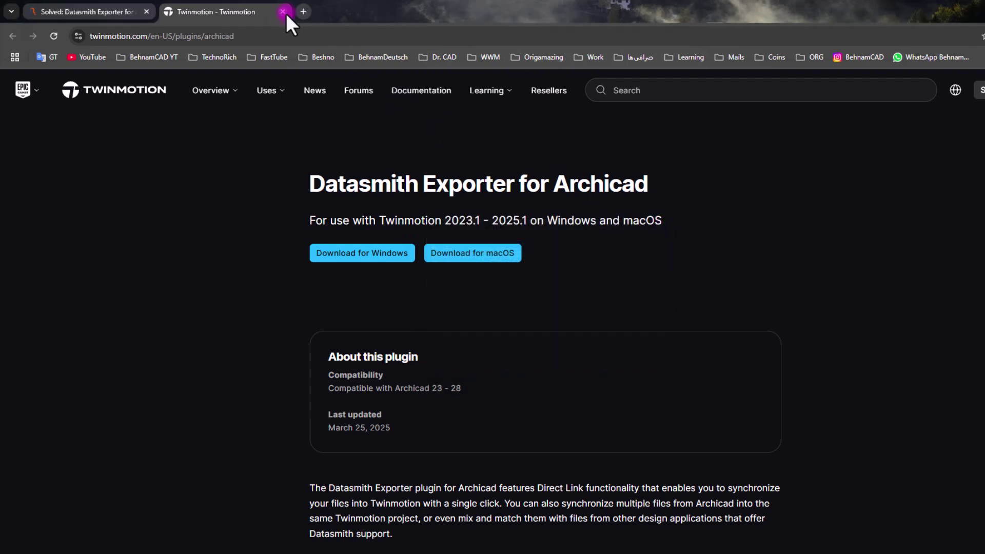
# Step: Launch the Datasmith Exporter installer from the Archicad 28 downloads folder
pyautogui.click(497, 547)
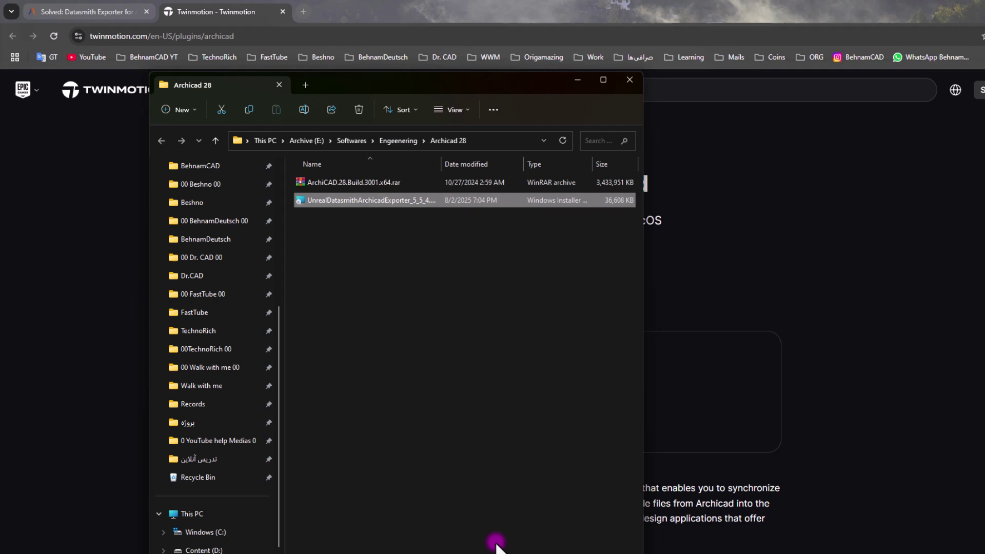
pyautogui.rightClick(359, 200)
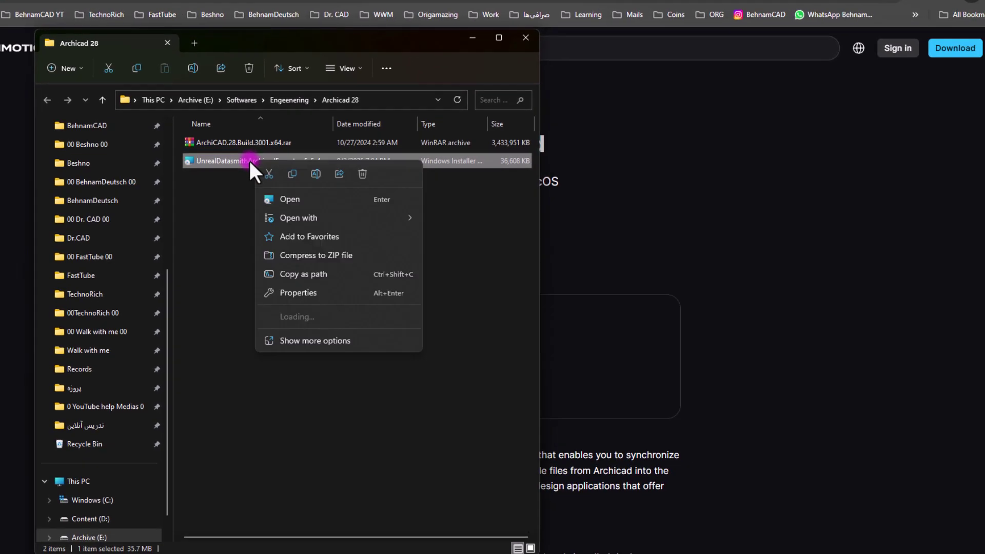
pyautogui.press('Return')
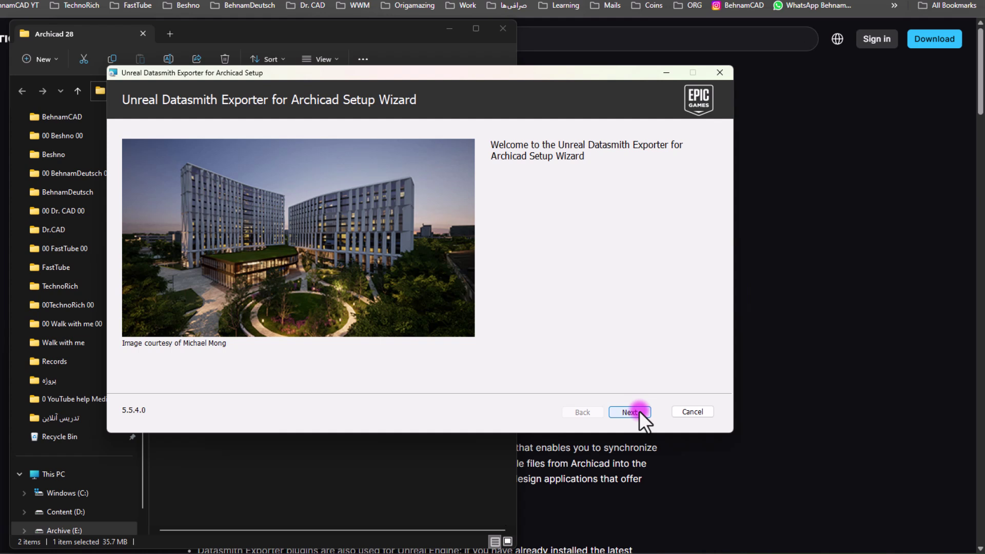
# Step: Accept the EULA and install the exporter for Archicad 28, 27 and 26, then finish setup
pyautogui.click(639, 411)
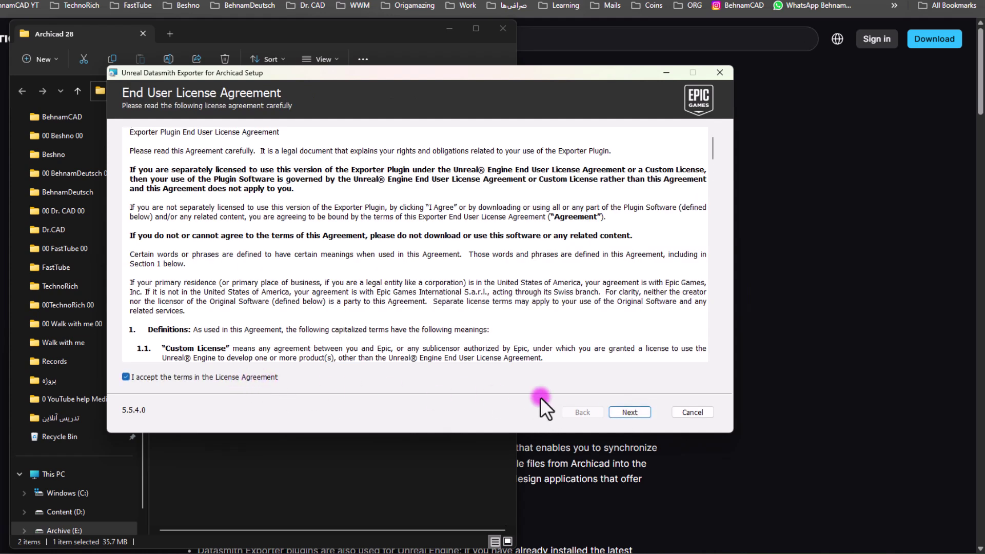
pyautogui.click(638, 414)
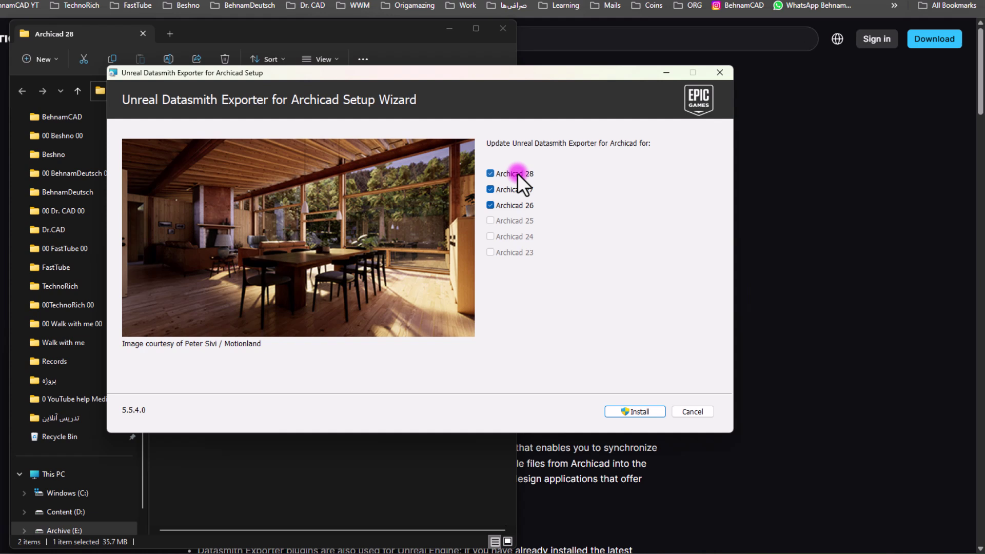
pyautogui.click(634, 417)
pyautogui.moveTo(473, 75); pyautogui.dragTo(457, 64)
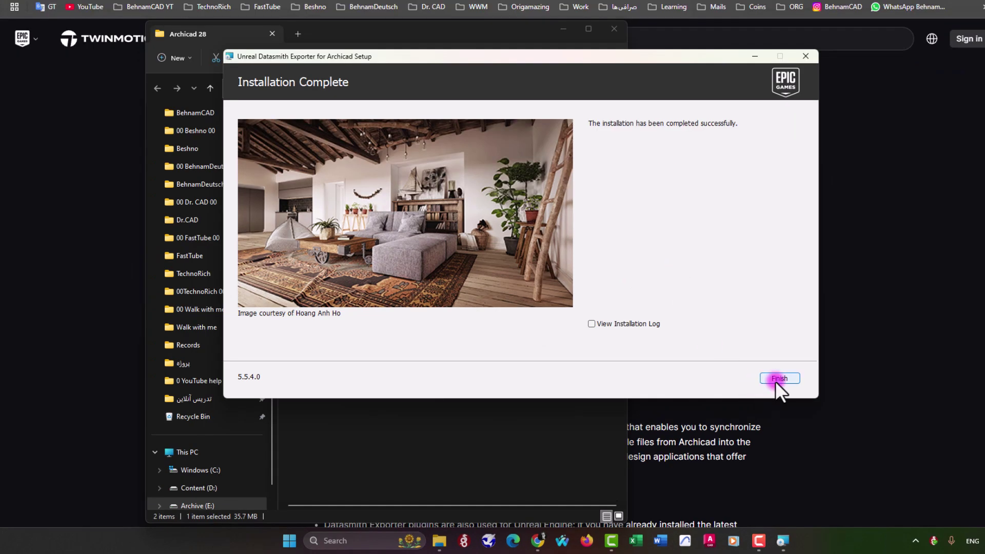
pyautogui.click(776, 380)
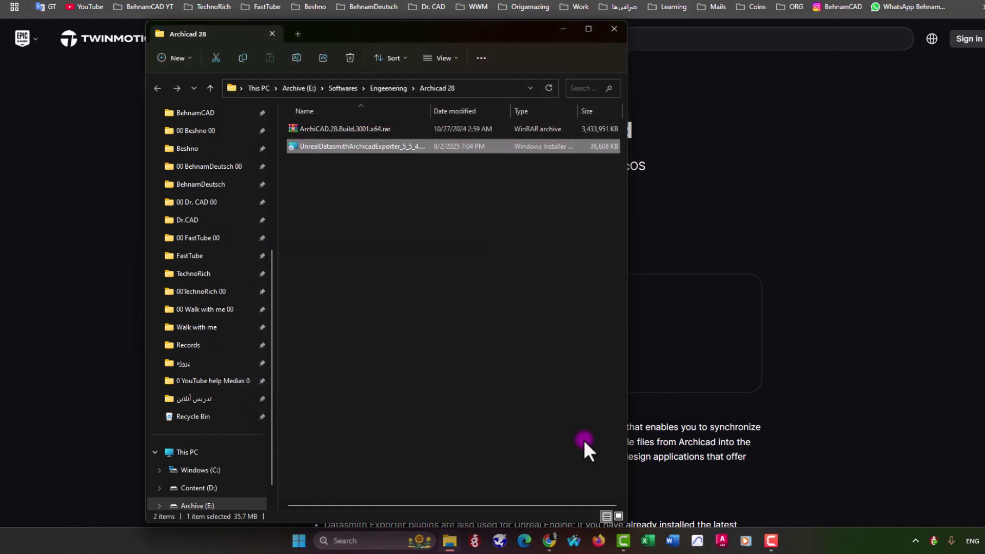
# Step: Bring up the Hillside House model in Archicad and show the Datasmith palette beside the roof
pyautogui.click(306, 543)
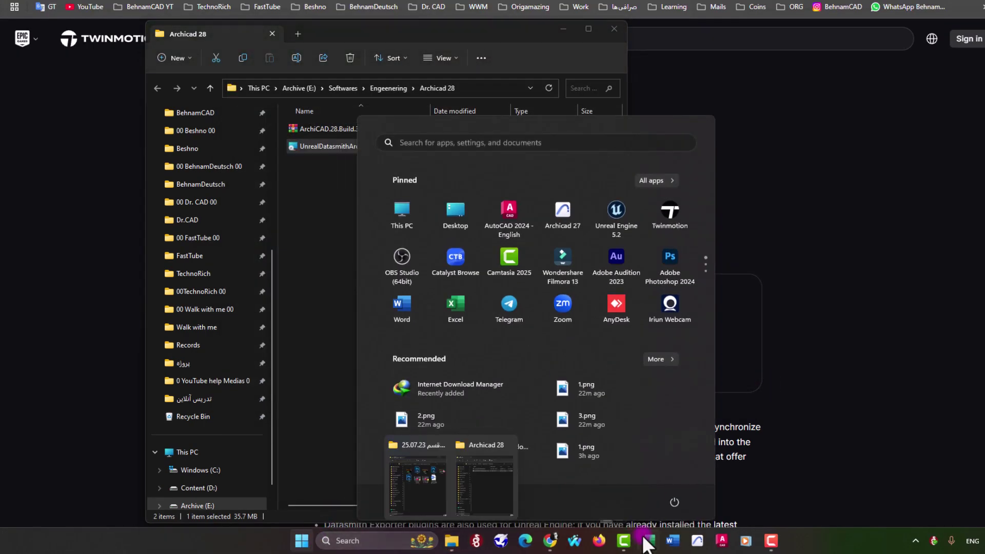
pyautogui.click(698, 541)
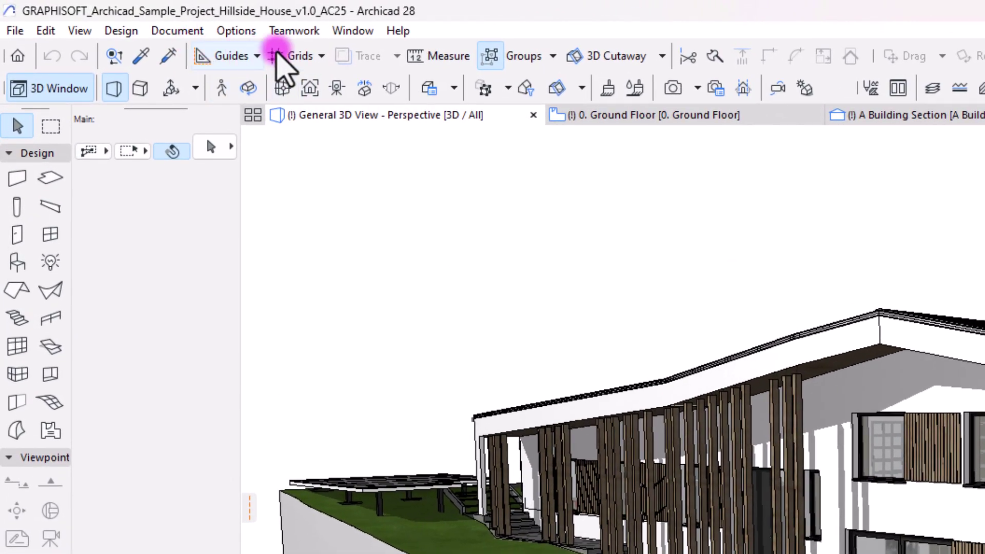
pyautogui.click(252, 22)
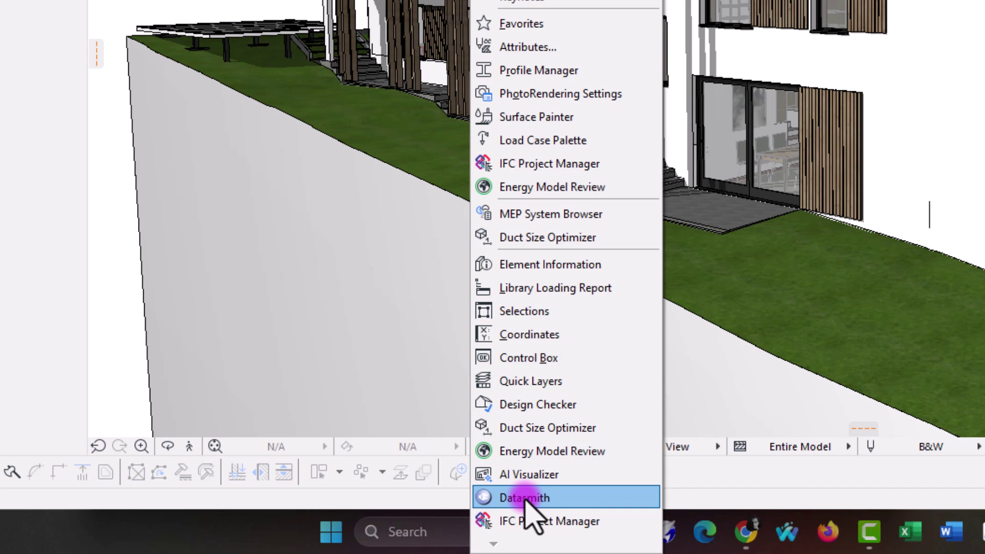
pyautogui.click(525, 498)
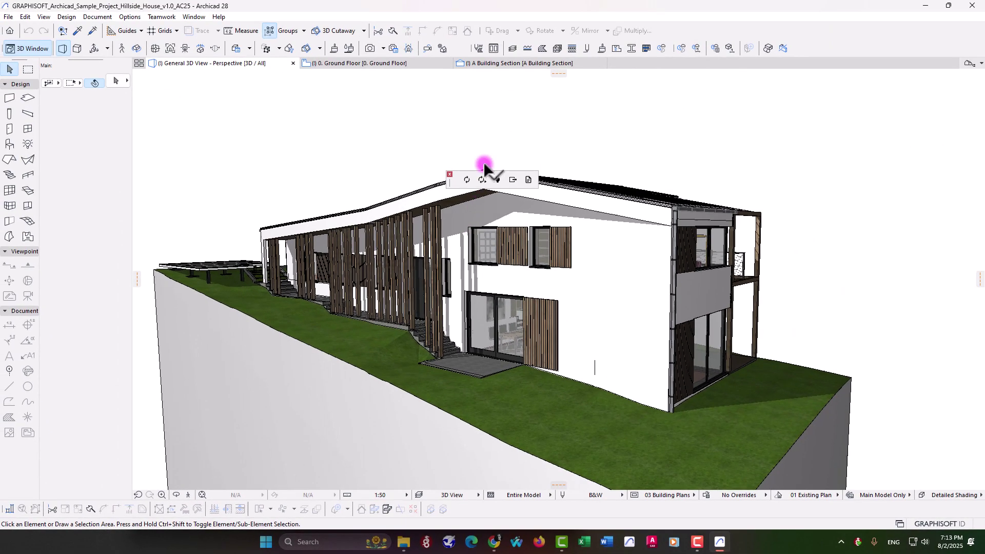
pyautogui.moveTo(451, 188); pyautogui.dragTo(332, 116)
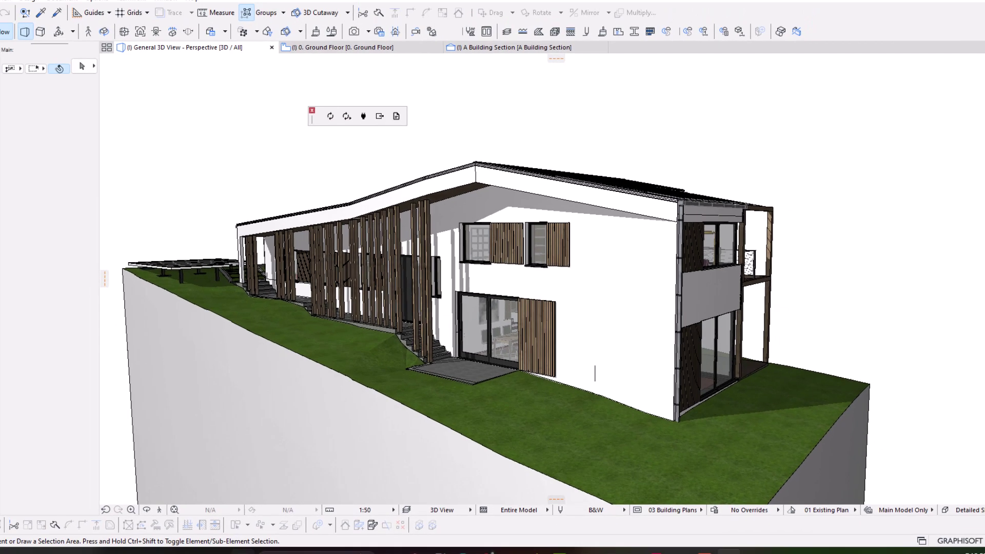
# Step: Launch Twinmotion and start a new empty scene
pyautogui.click(266, 543)
pyautogui.click(496, 337)
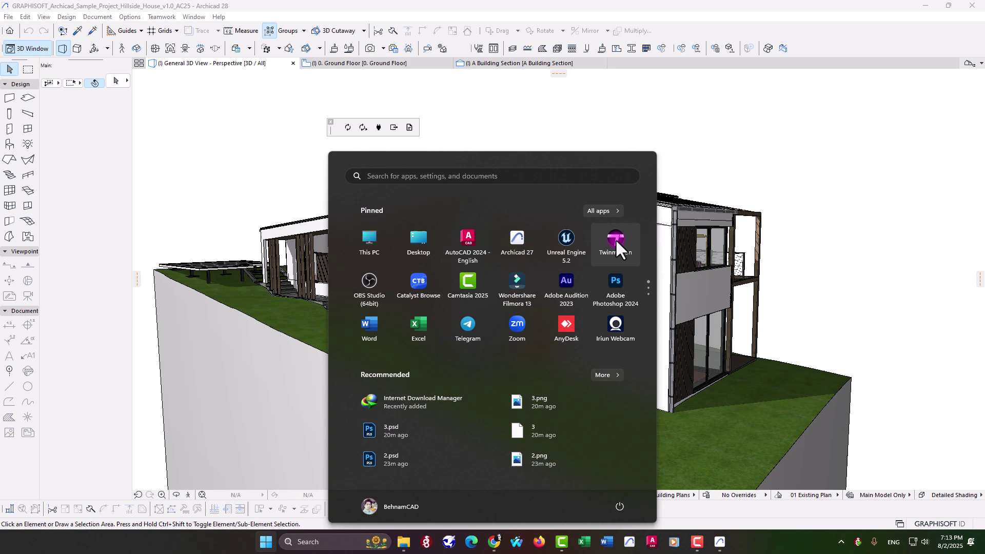
pyautogui.click(617, 334)
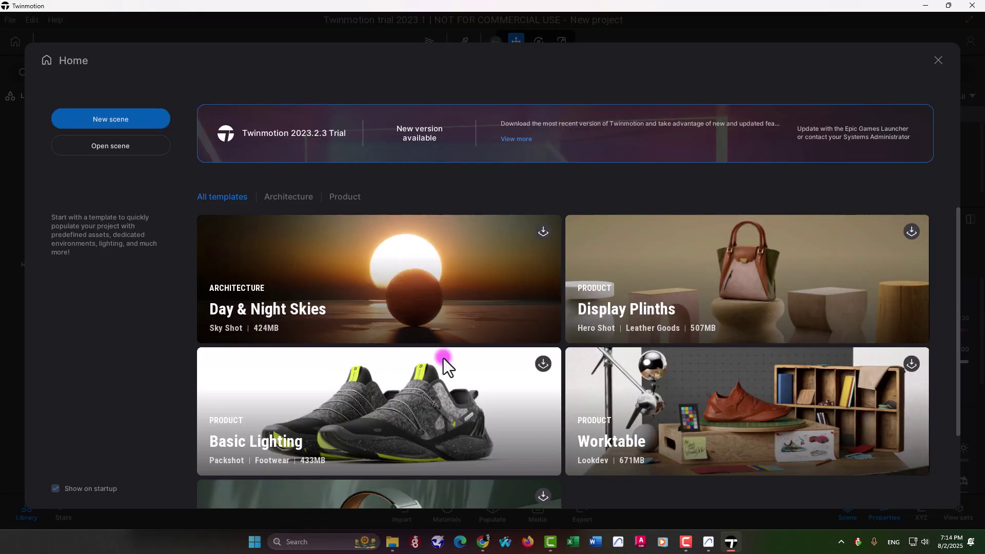
pyautogui.click(114, 125)
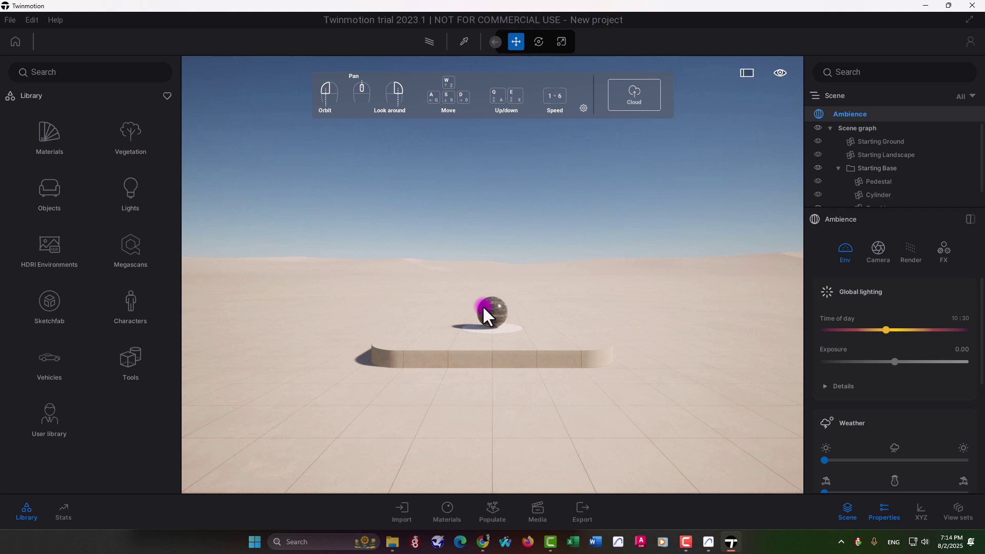
# Step: Delete the starter sphere, cylinder, pedestal and Starting Ground
pyautogui.click(497, 327)
pyautogui.press('Delete')
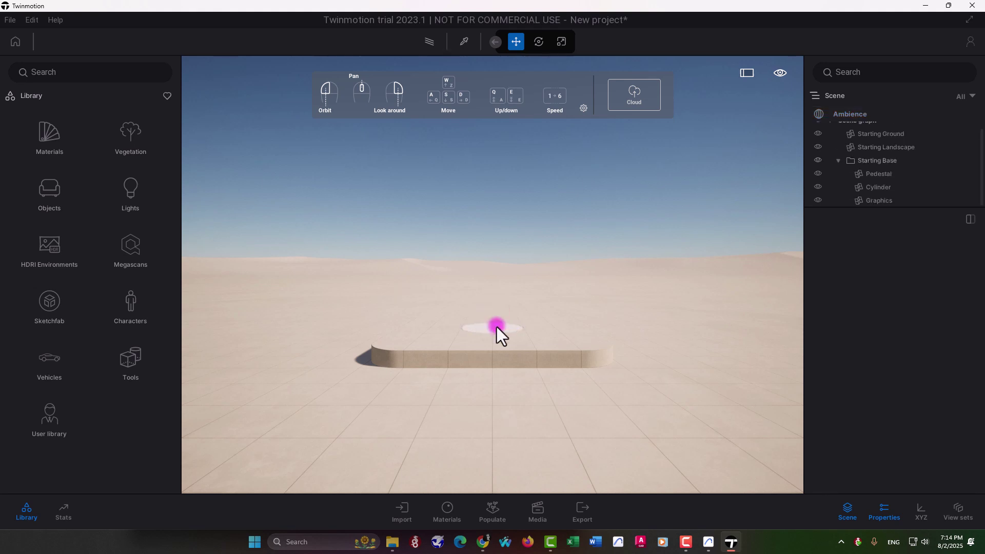
pyautogui.click(497, 328)
pyautogui.press('Delete')
pyautogui.click(498, 343)
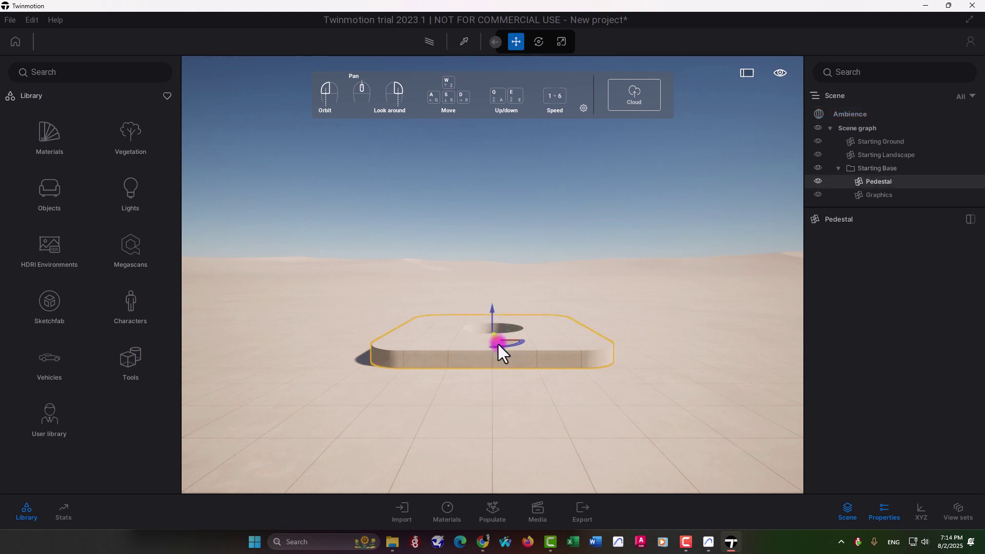
pyautogui.press('Delete')
pyautogui.click(498, 344)
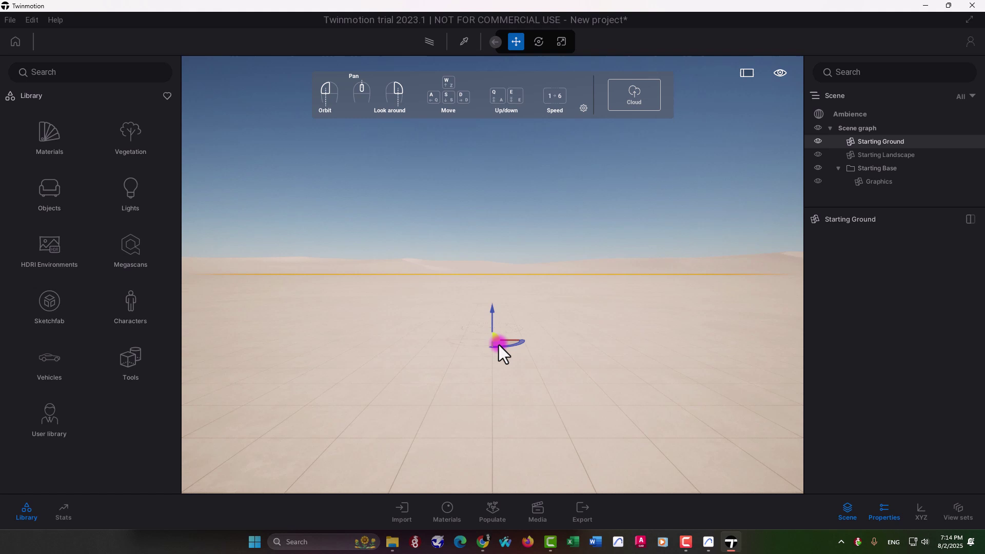
pyautogui.press('Delete')
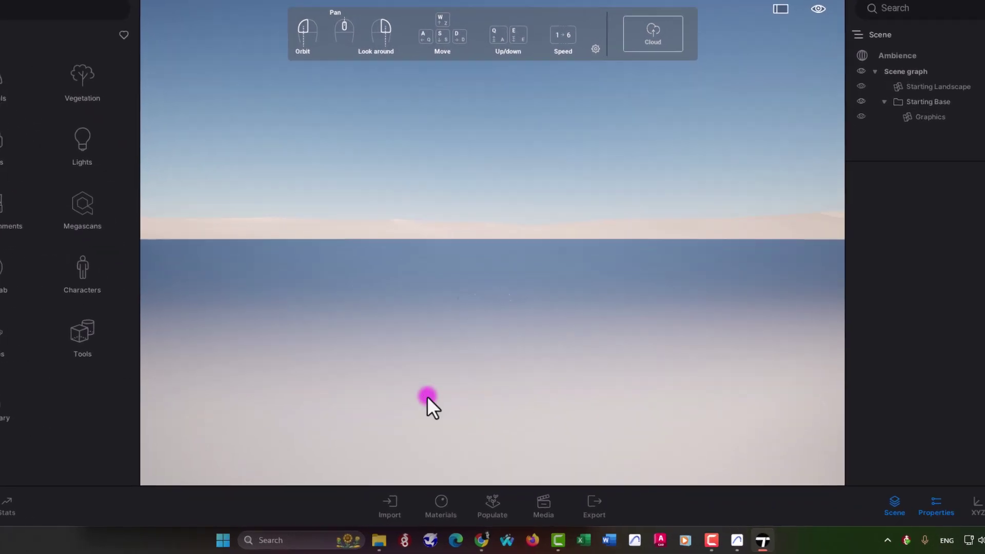
# Step: Import the Archicad Hillside House project through a new Direct Link
pyautogui.click(370, 500)
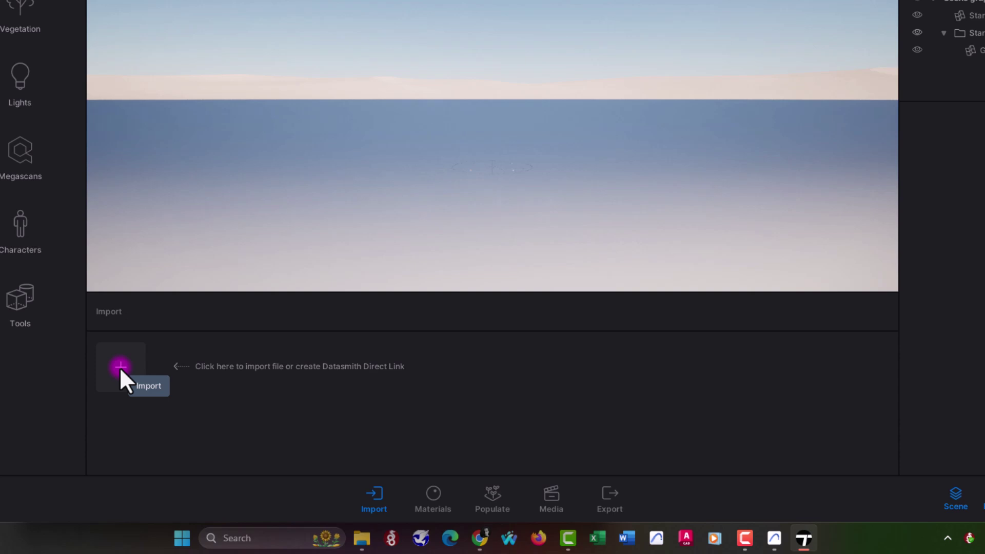
pyautogui.click(119, 367)
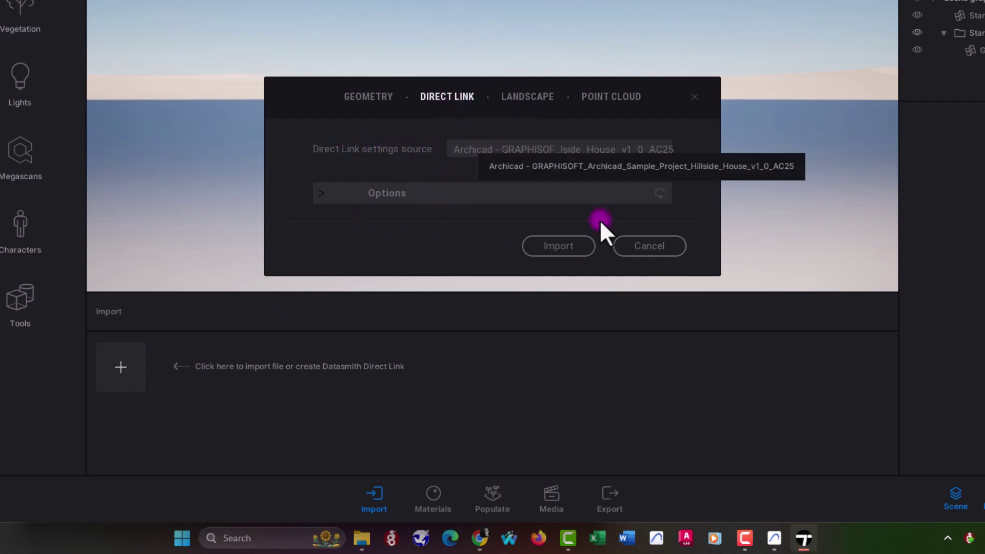
pyautogui.click(559, 246)
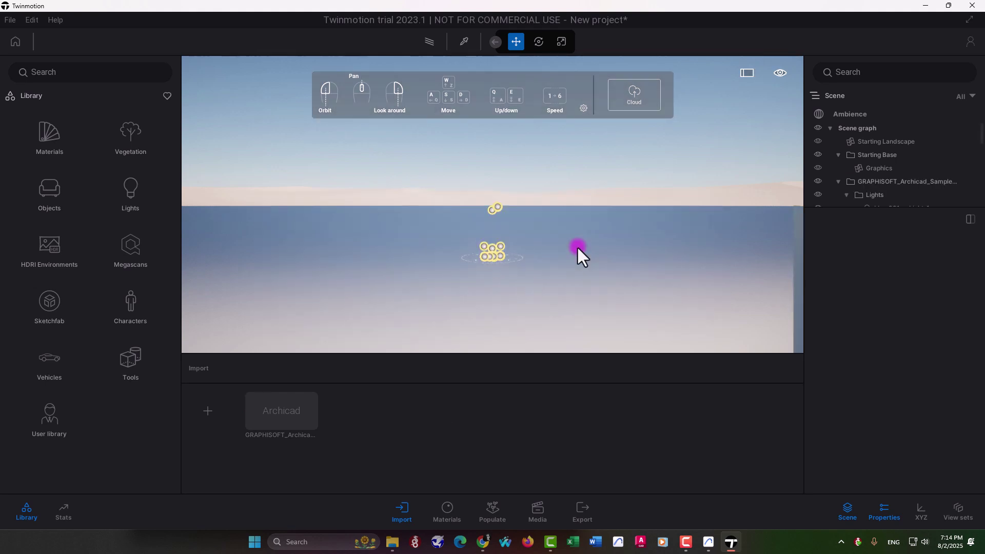
# Step: Review the house in Archicad's Ground Floor plan and 3D view
pyautogui.click(709, 542)
pyautogui.click(361, 64)
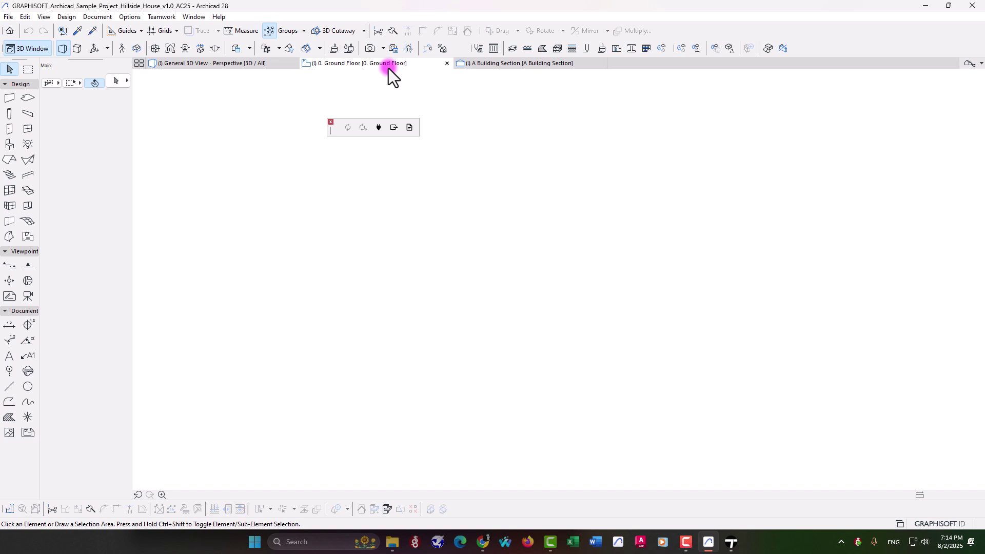
pyautogui.click(260, 63)
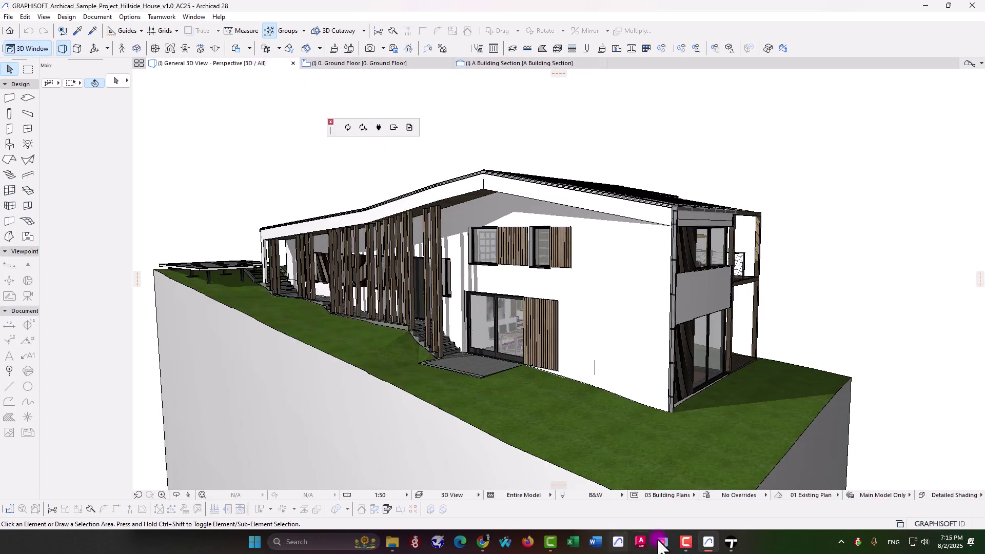
# Step: Orbit the Twinmotion viewport around the linked house on its grassy site
pyautogui.click(730, 544)
pyautogui.moveTo(596, 252); pyautogui.dragTo(608, 260)
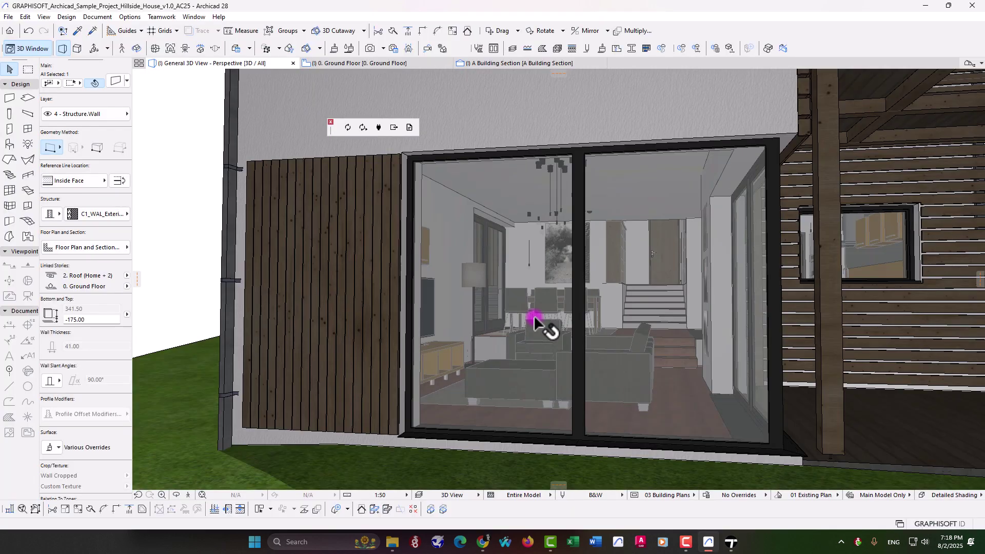
pyautogui.scroll(-3, 533, 320)
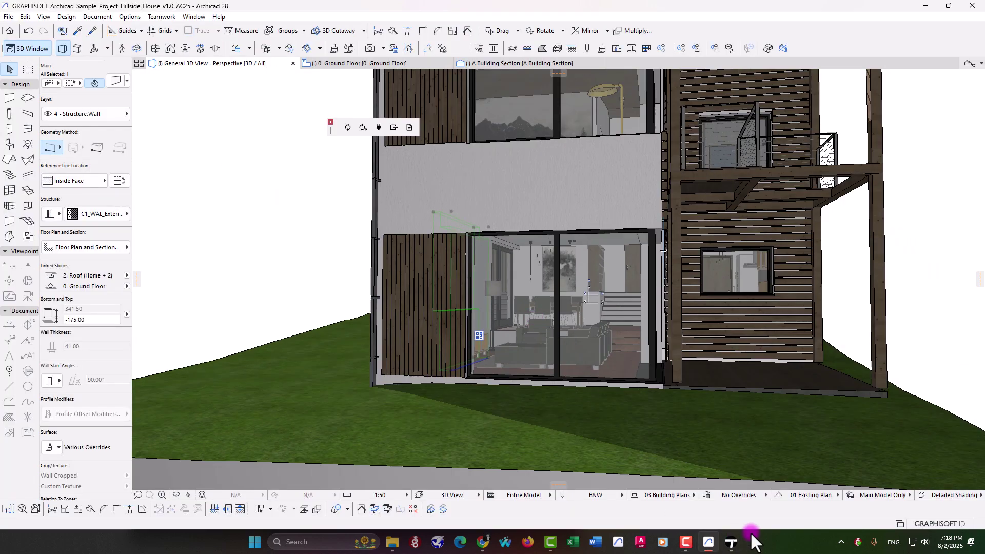
pyautogui.click(731, 548)
pyautogui.moveTo(671, 488)
pyautogui.mouseDown()
pyautogui.moveTo(634, 337)
pyautogui.moveTo(651, 341)
pyautogui.moveTo(260, 300)
pyautogui.mouseUp()
# Step: Place a Littleleaf Linden from Vegetation > Trees onto the lawn beside the house
pyautogui.click(11, 98)
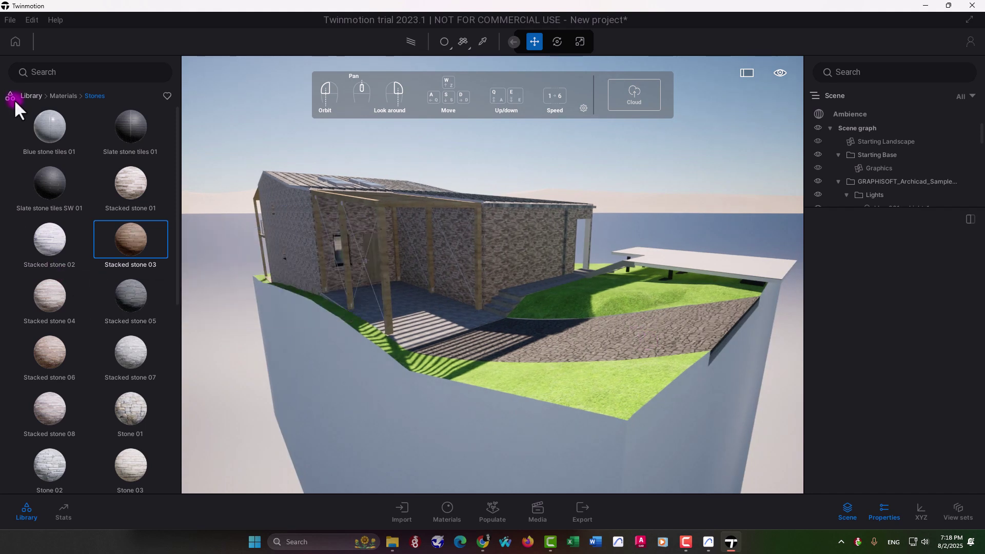
pyautogui.click(17, 44)
pyautogui.click(4, 316)
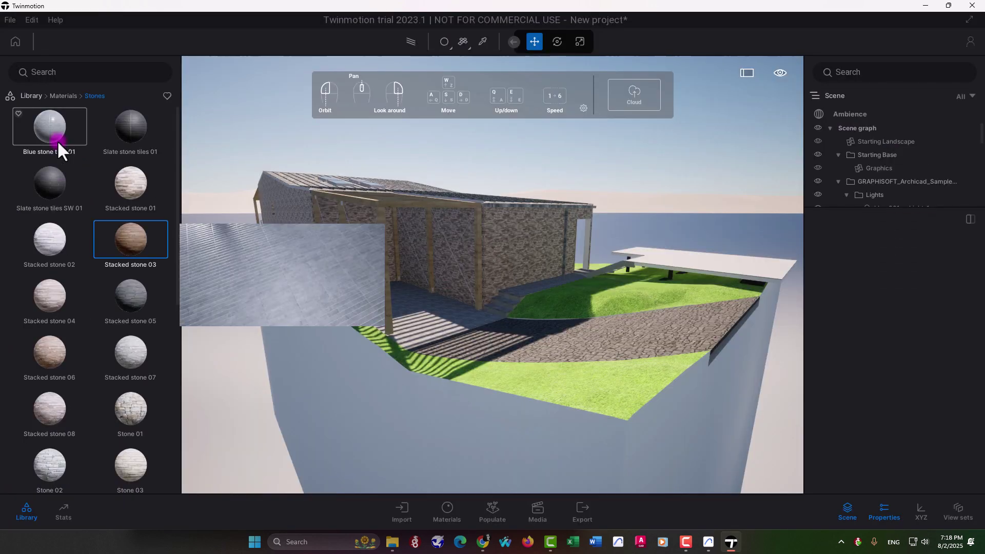
pyautogui.click(26, 97)
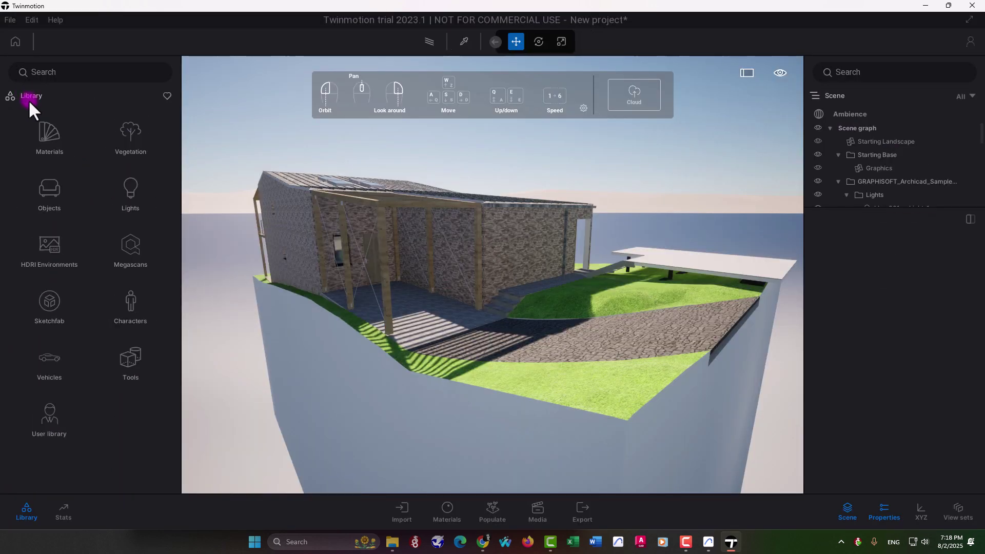
pyautogui.click(136, 140)
pyautogui.click(136, 140)
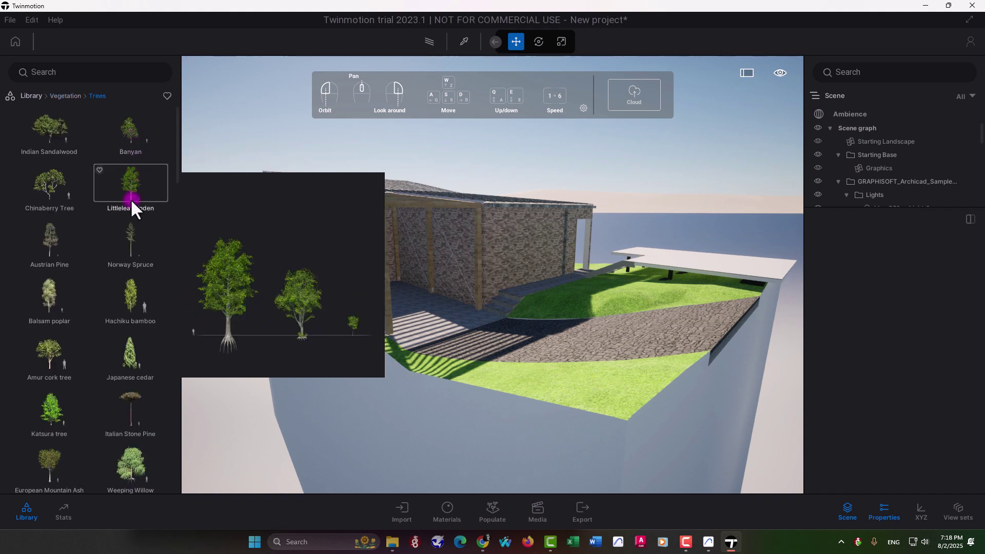
pyautogui.moveTo(119, 185)
pyautogui.mouseDown()
pyautogui.moveTo(618, 294)
pyautogui.moveTo(582, 234)
pyautogui.moveTo(634, 242)
pyautogui.moveTo(434, 218)
pyautogui.mouseUp()
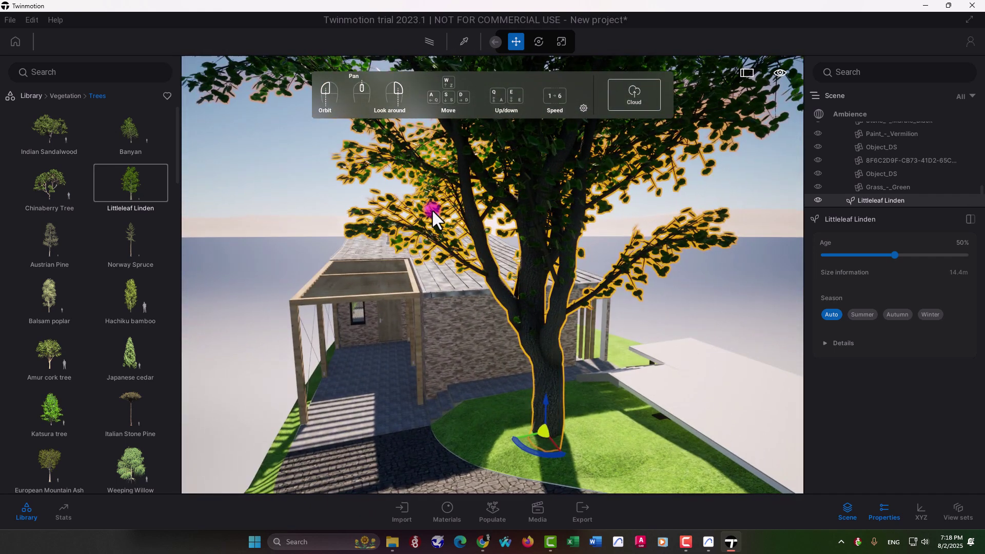
# Step: Lower the linden's Age to about 16% and try summer, autumn and winter seasons
pyautogui.moveTo(895, 255)
pyautogui.mouseDown()
pyautogui.moveTo(850, 260)
pyautogui.moveTo(886, 270)
pyautogui.moveTo(800, 285)
pyautogui.moveTo(941, 264)
pyautogui.moveTo(964, 272)
pyautogui.moveTo(848, 267)
pyautogui.mouseUp()
pyautogui.click(863, 314)
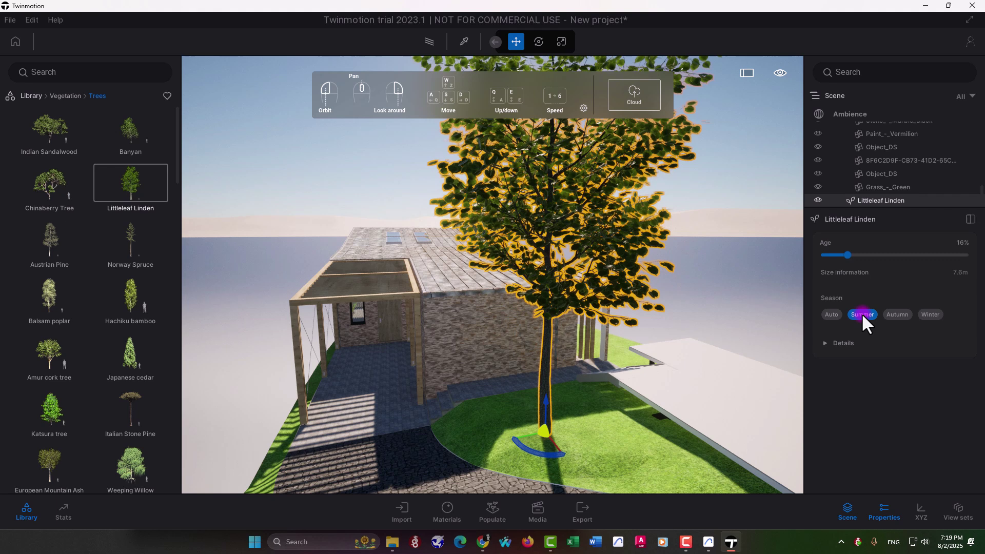
pyautogui.click(897, 314)
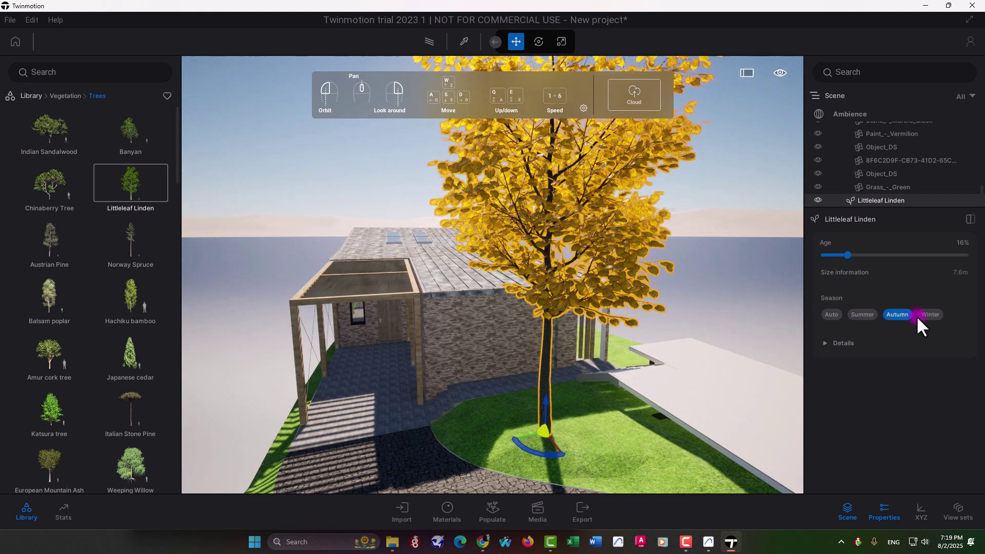
pyautogui.click(929, 315)
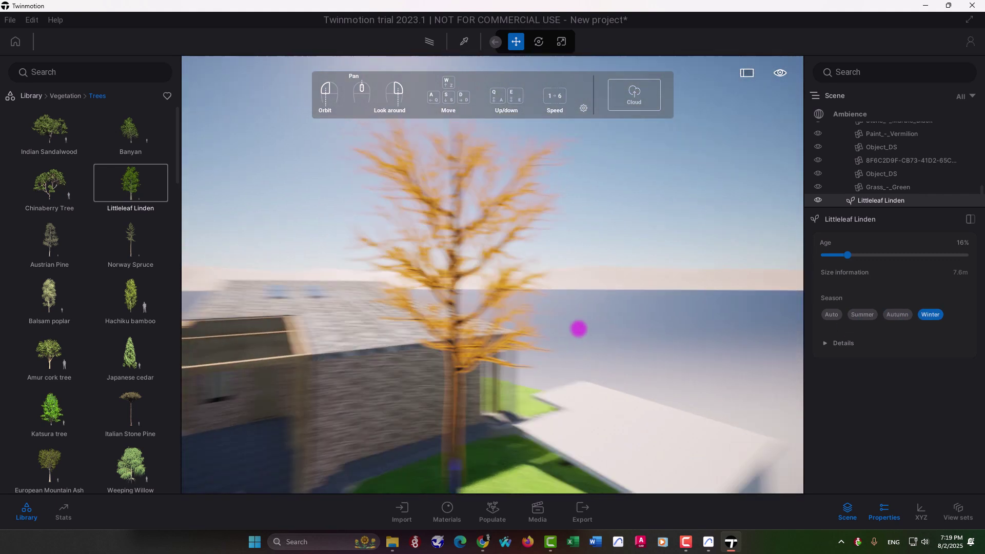
pyautogui.click(840, 343)
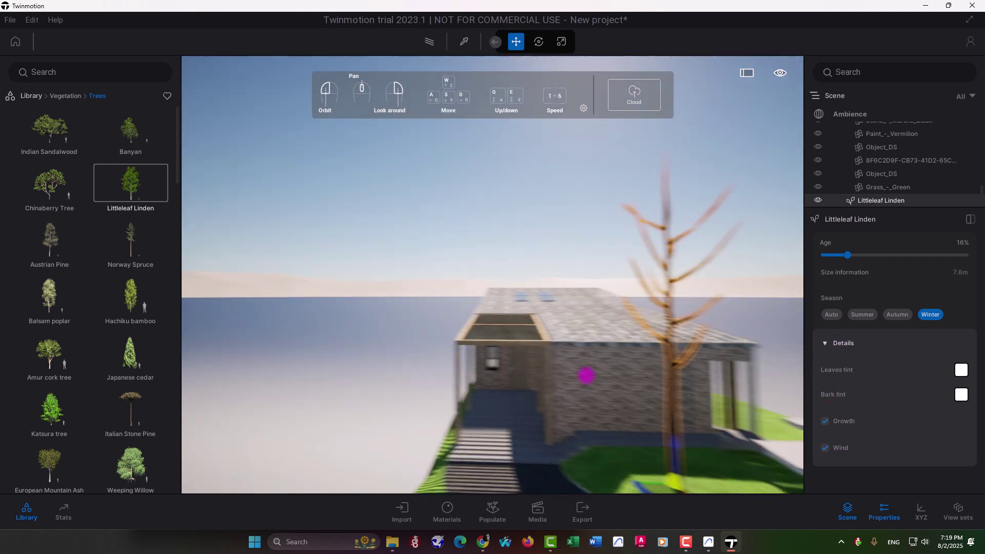
# Step: Set the linden to autumn foliage and view house and tree from a wider angle
pyautogui.moveTo(587, 373); pyautogui.dragTo(959, 322)
pyautogui.click(892, 314)
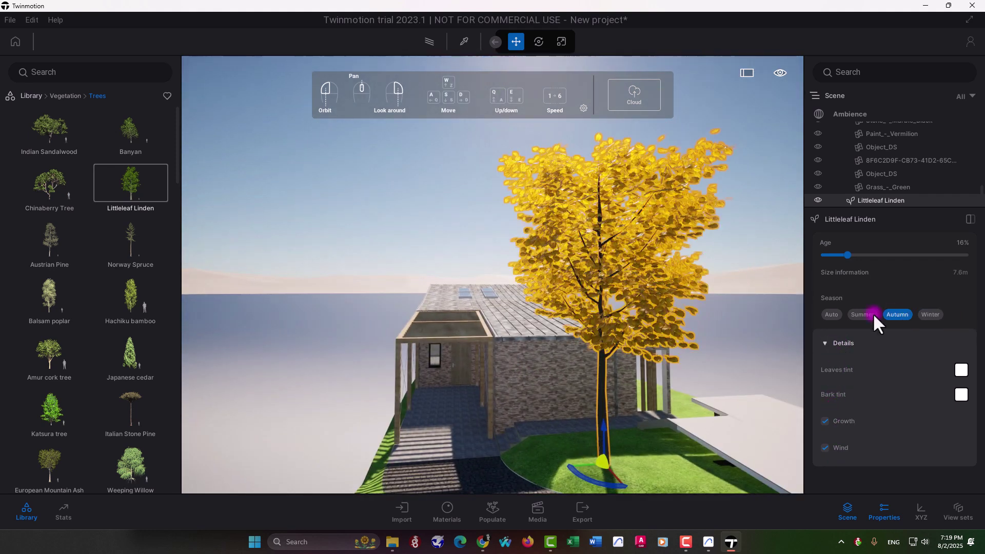
pyautogui.click(386, 222)
pyautogui.moveTo(590, 325)
pyautogui.mouseDown()
pyautogui.moveTo(651, 343)
pyautogui.moveTo(357, 377)
pyautogui.moveTo(659, 421)
pyautogui.mouseUp()
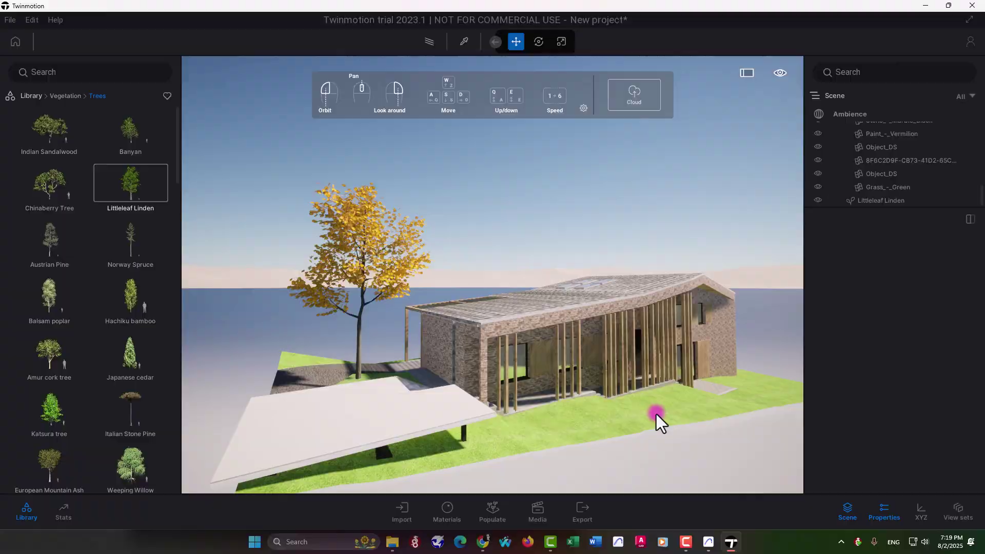